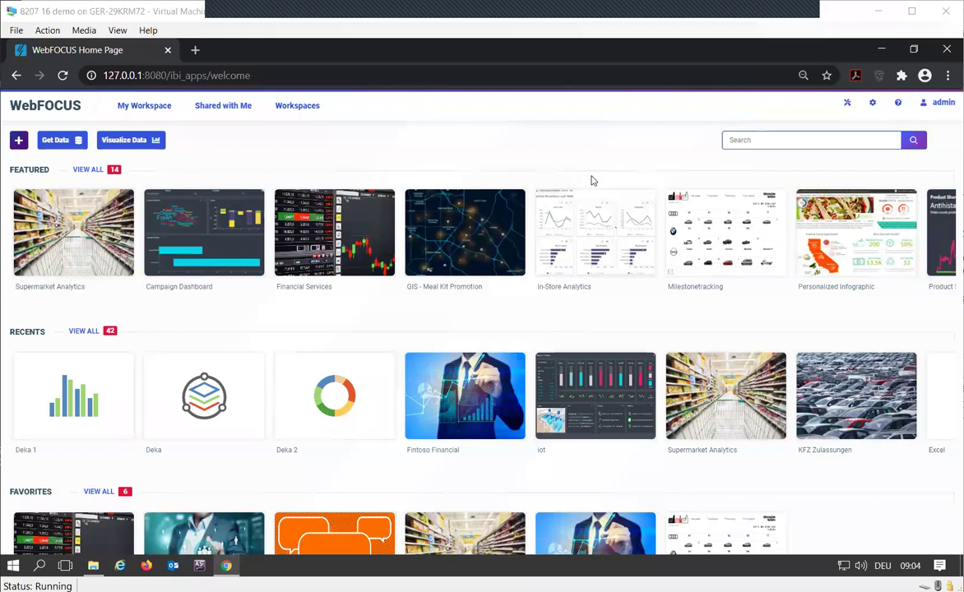
# Open Prepare and Manage Data from the home page's + menu to reach the WebConsole.
pyautogui.click(22, 141)
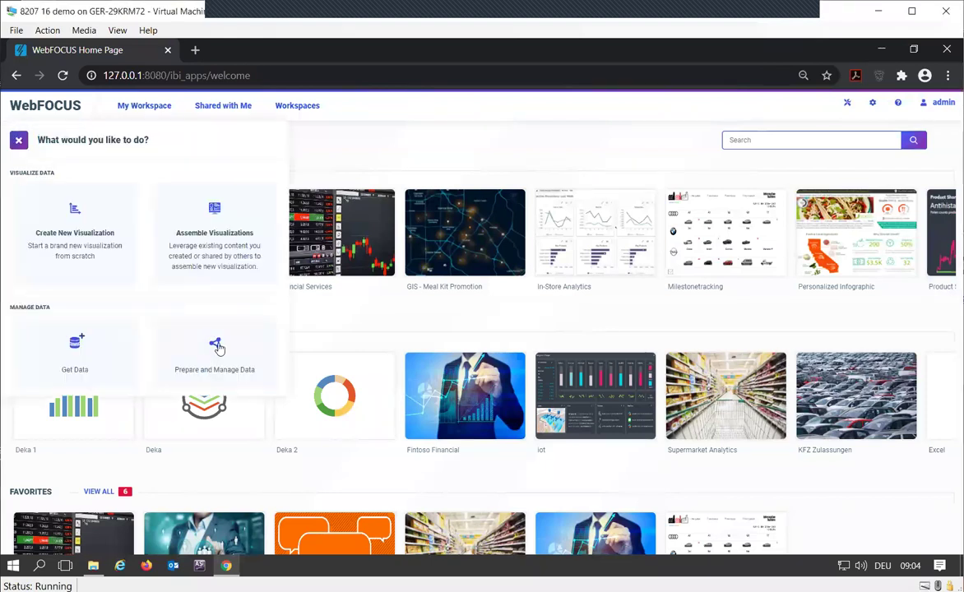
pyautogui.click(215, 348)
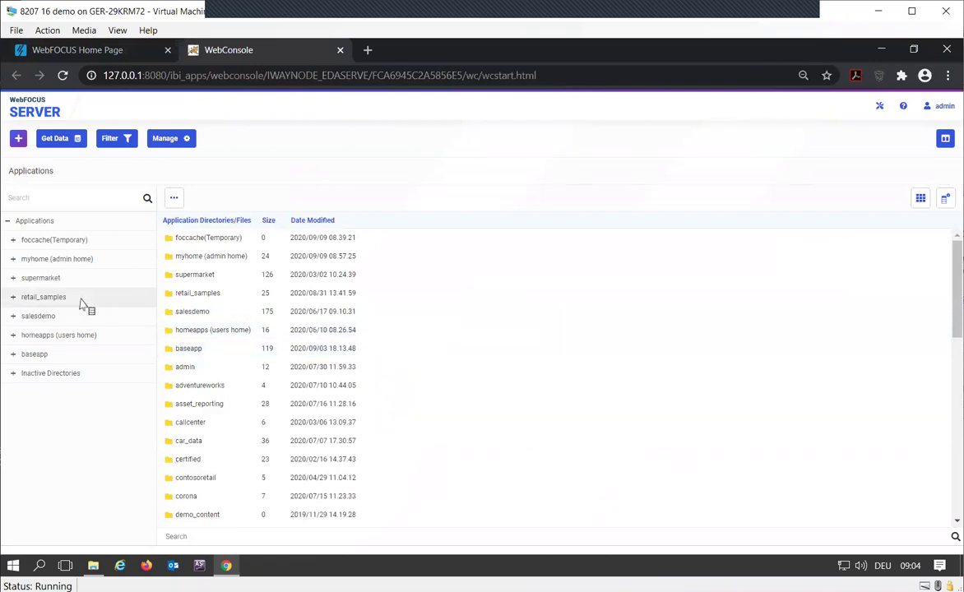
# Create a new application directory named brainshark under APPROOT.
pyautogui.click(19, 140)
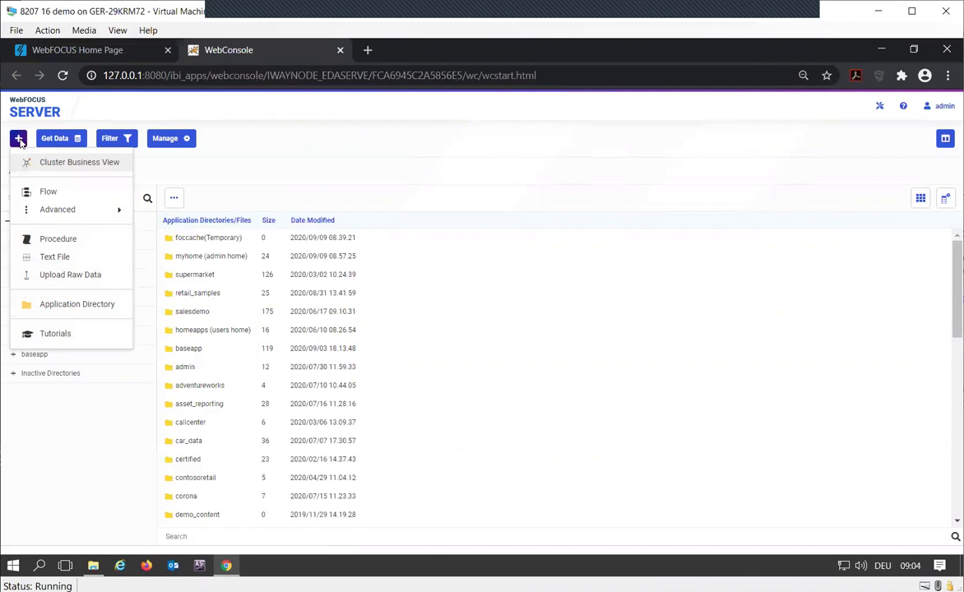
pyautogui.click(72, 306)
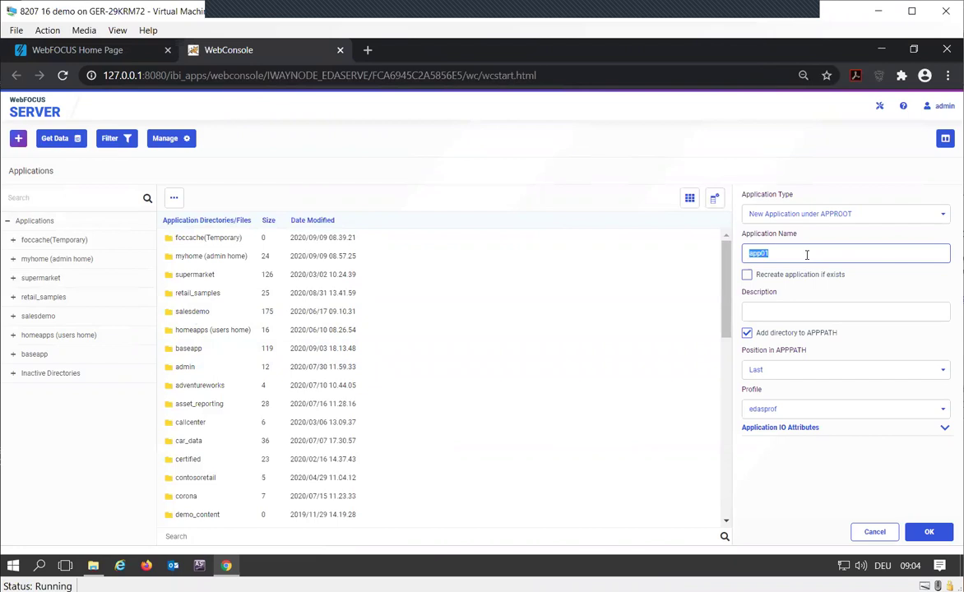
pyautogui.write('brainshar')
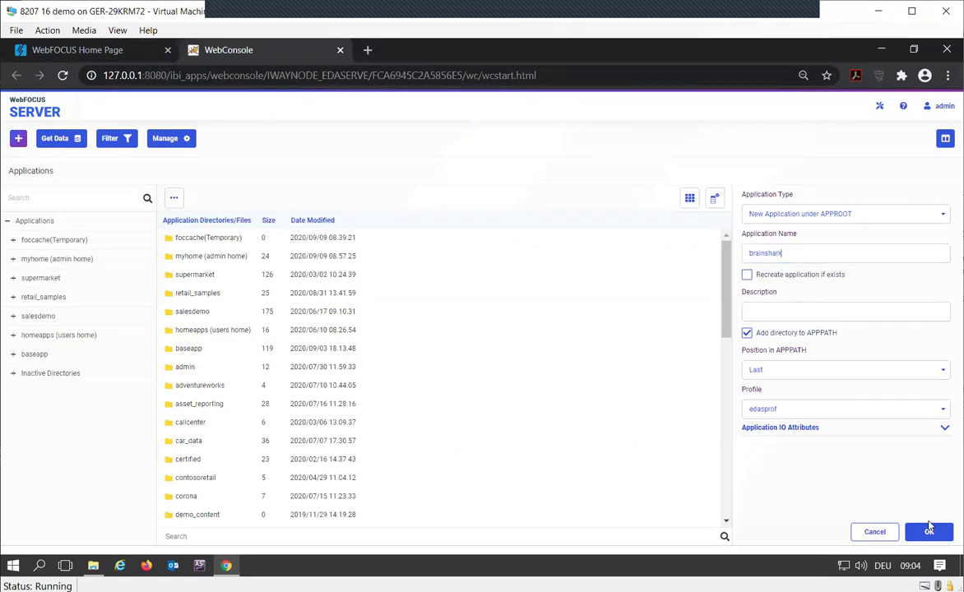
pyautogui.click(928, 533)
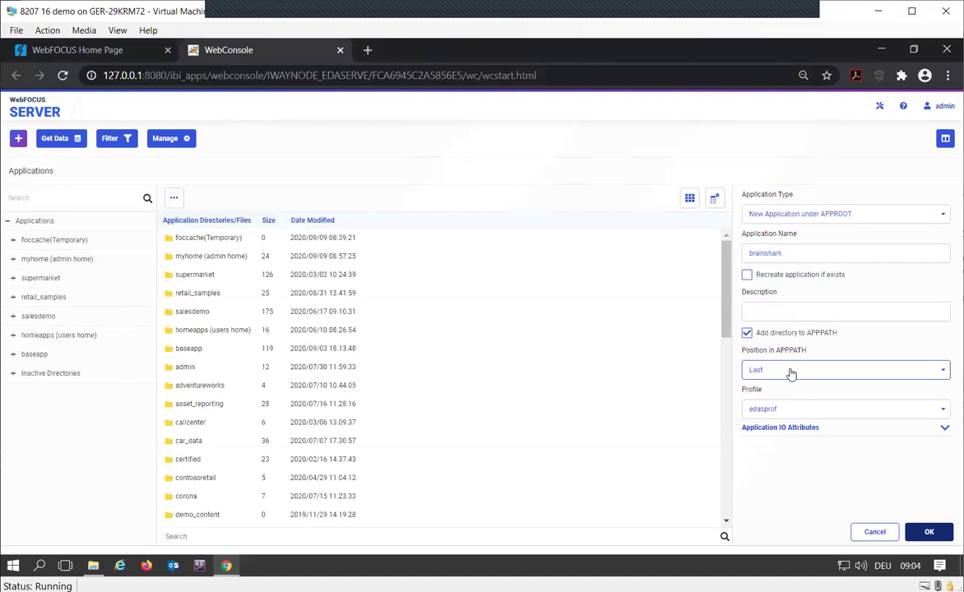
pyautogui.click(933, 532)
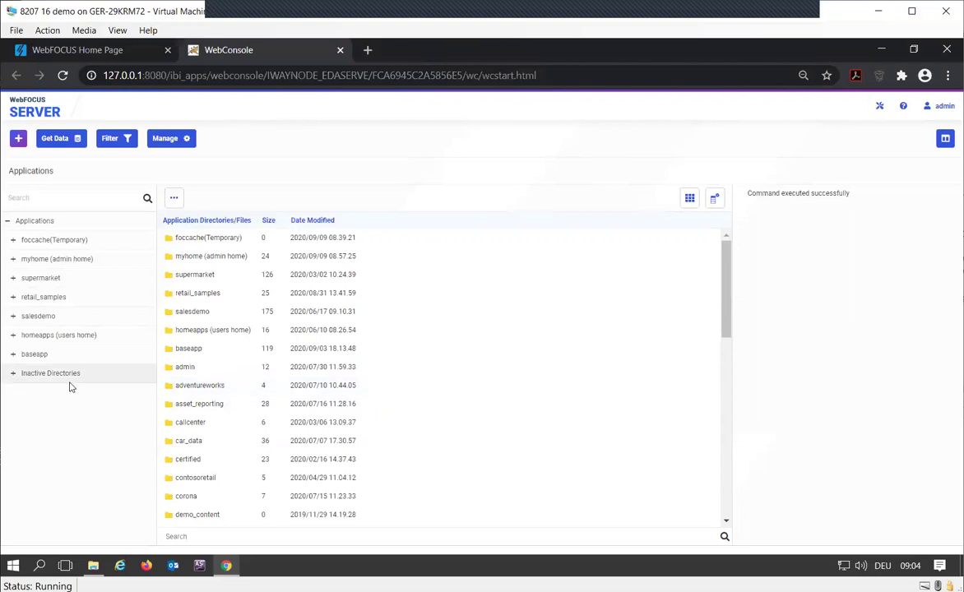
# Refresh the Applications list and open the empty brainshark folder.
pyautogui.click(32, 172)
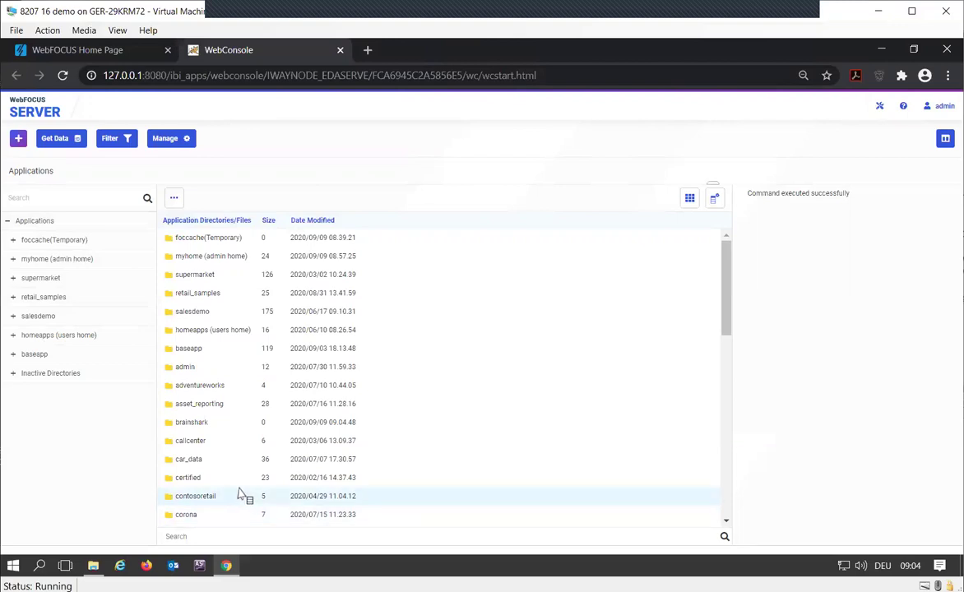
pyautogui.doubleClick(221, 428)
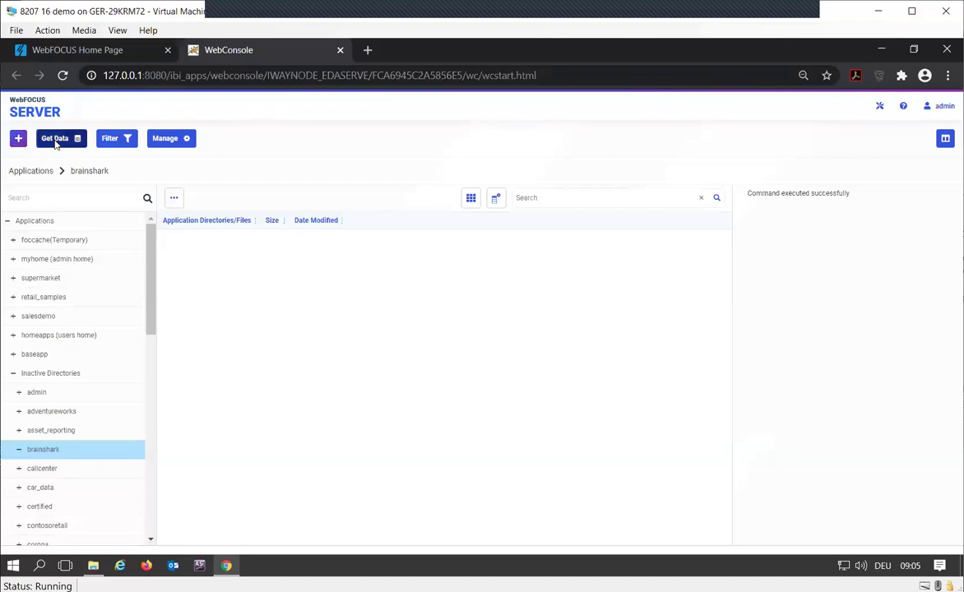
# In Get Data's Advanced Mode, choose the Hyperstage (PG) JDBC CON1 connection to list wrd_wf tables.
pyautogui.click(55, 141)
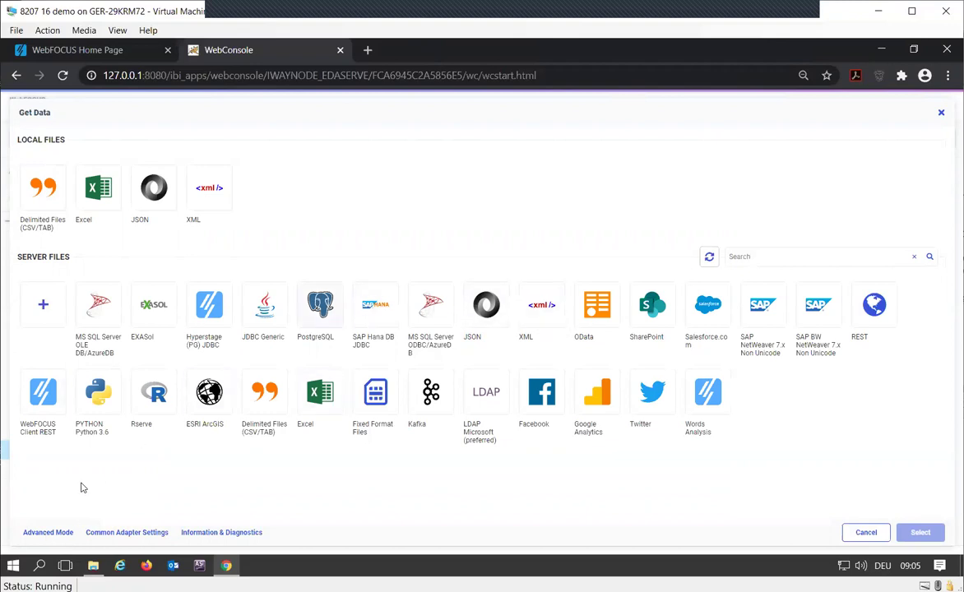
pyautogui.click(47, 533)
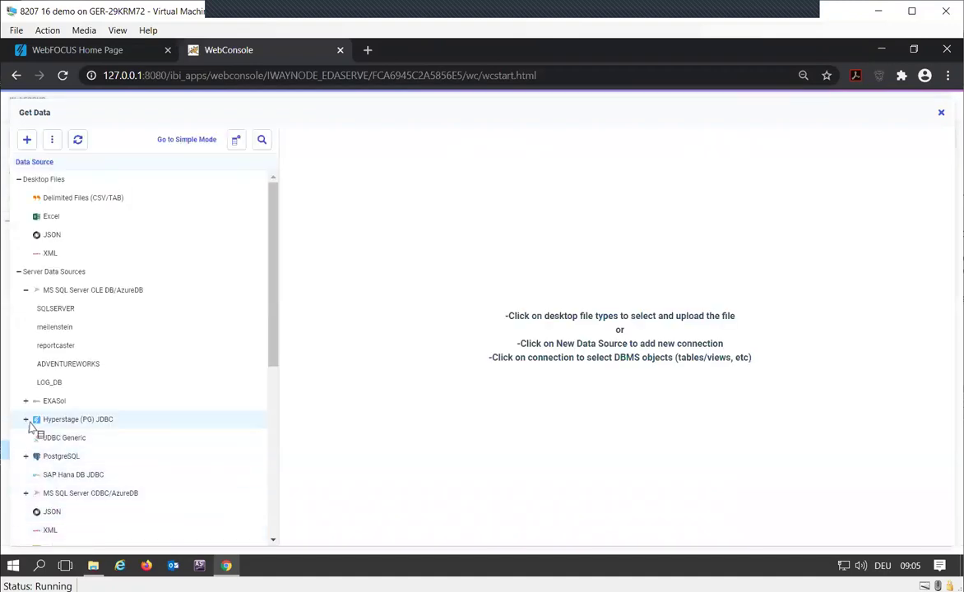
pyautogui.click(25, 420)
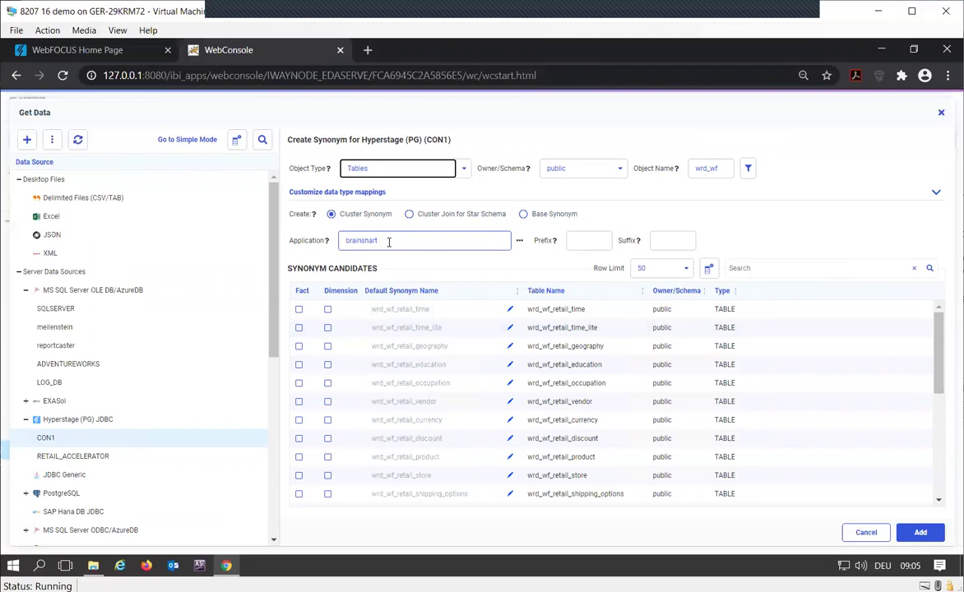
pyautogui.doubleClick(714, 170)
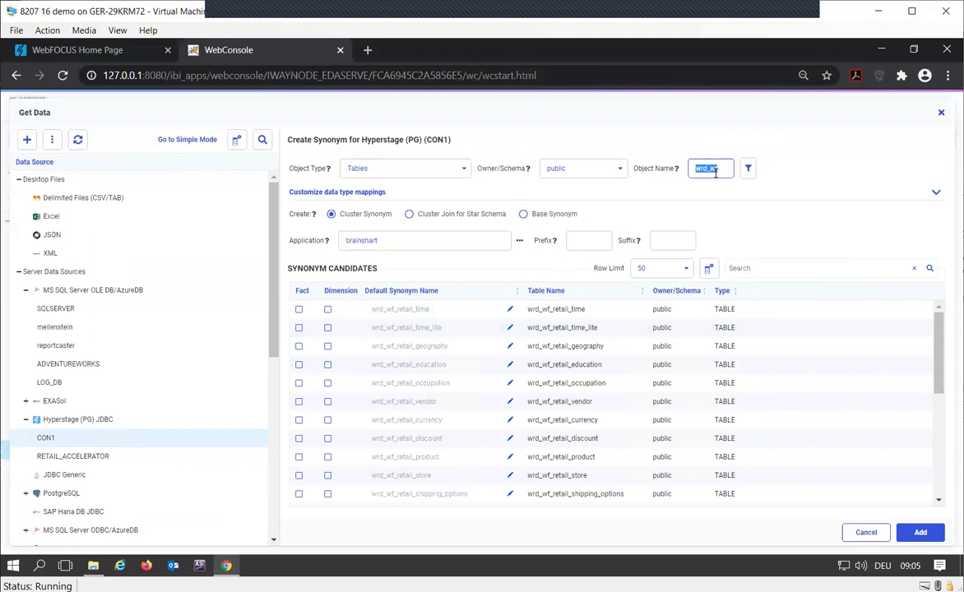
pyautogui.hotkey('ctrl', 'x')
pyautogui.hotkey('ctrl', 'v')
pyautogui.click(748, 167)
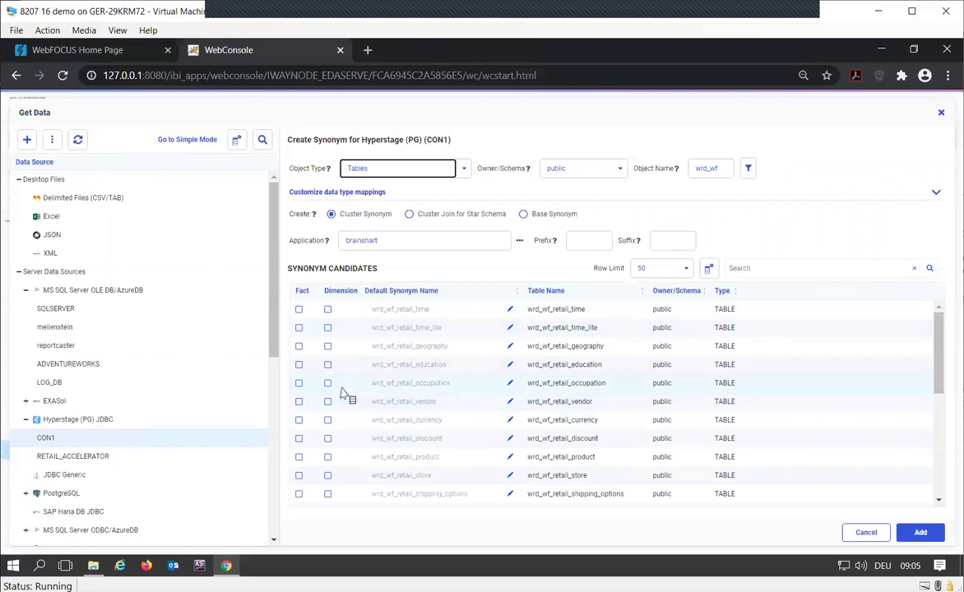
# Mark the retail time, vendor, geography, product and store tables as Dimension.
pyautogui.click(327, 310)
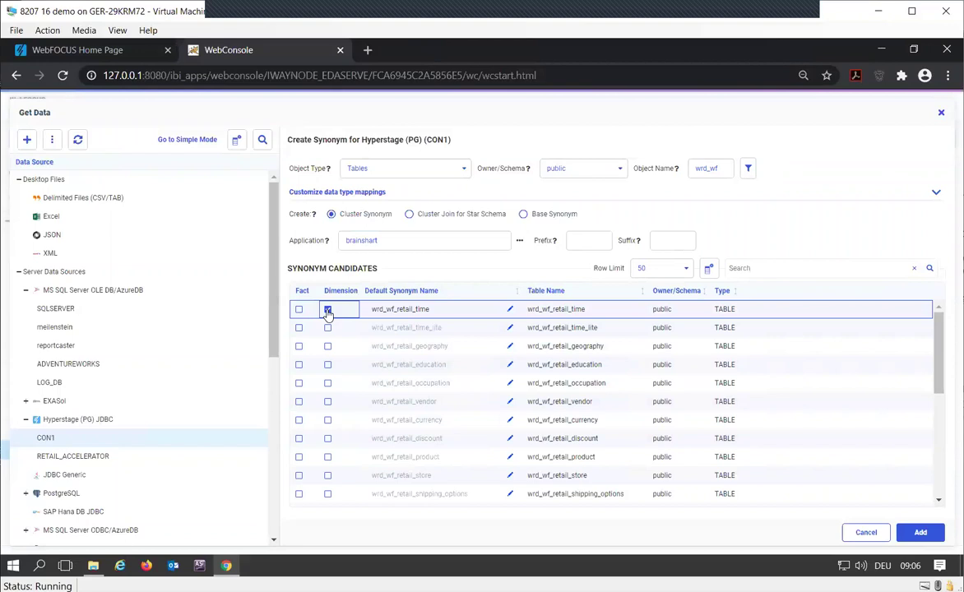
pyautogui.click(328, 402)
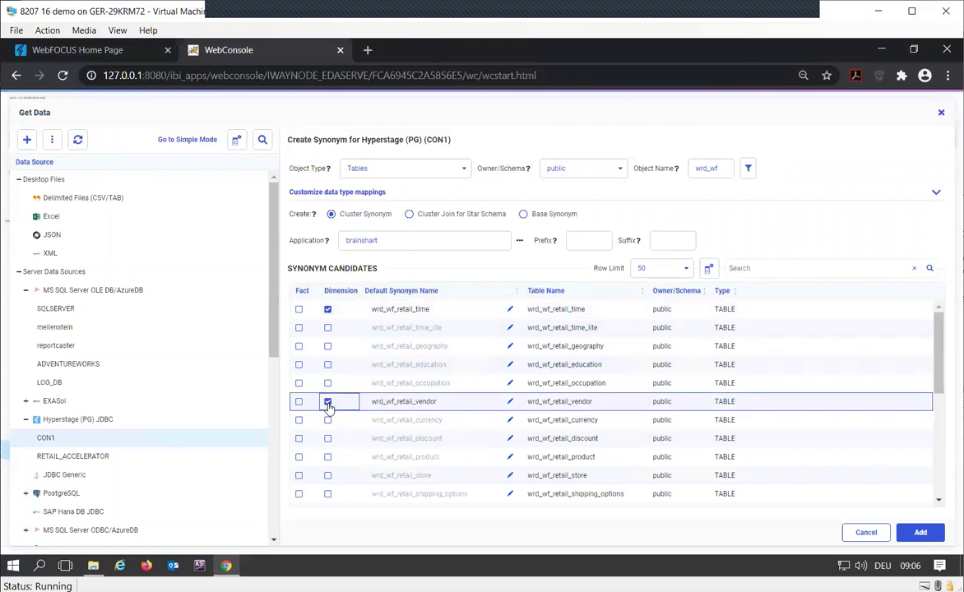
pyautogui.click(330, 353)
pyautogui.click(330, 348)
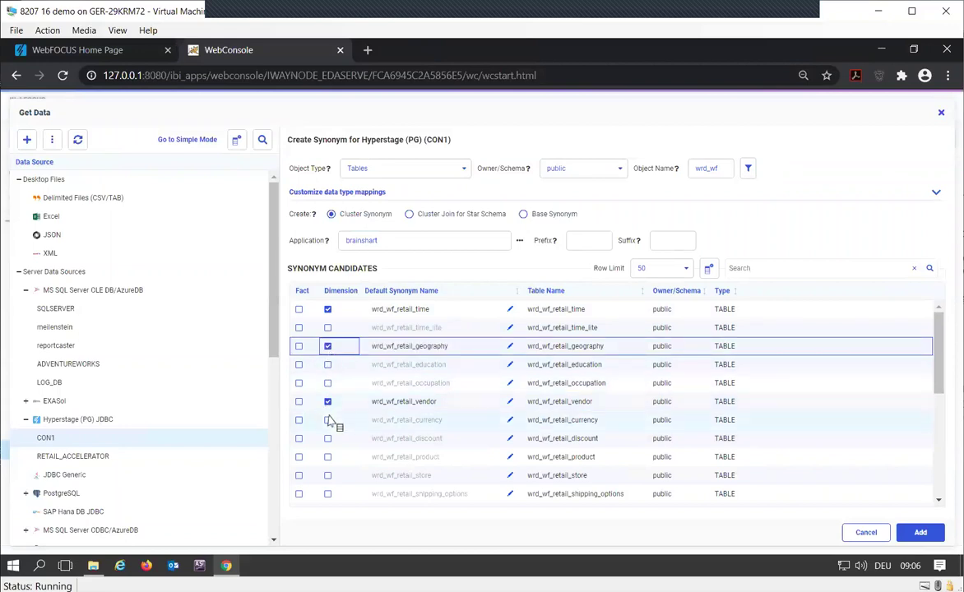
pyautogui.click(327, 457)
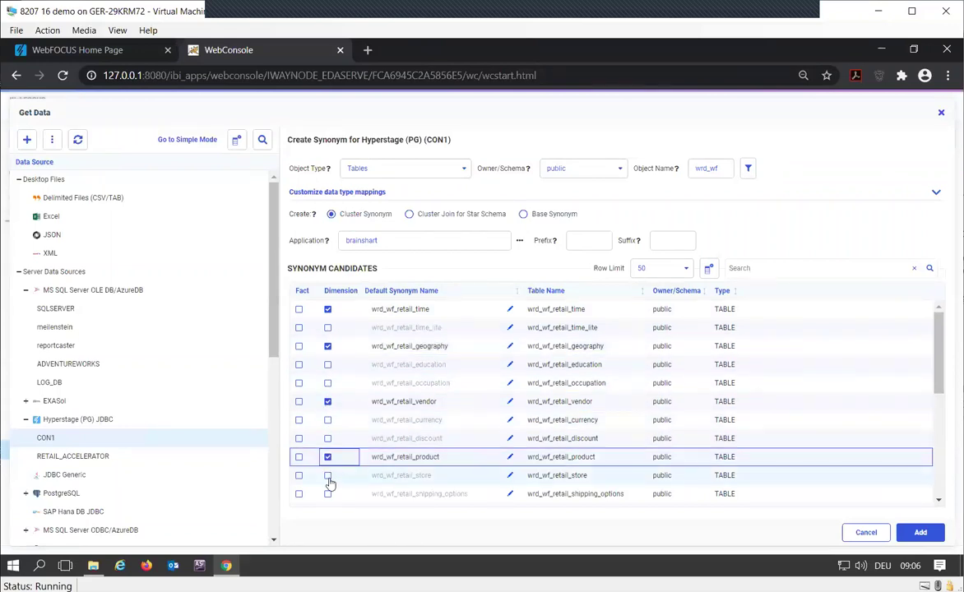
pyautogui.click(328, 476)
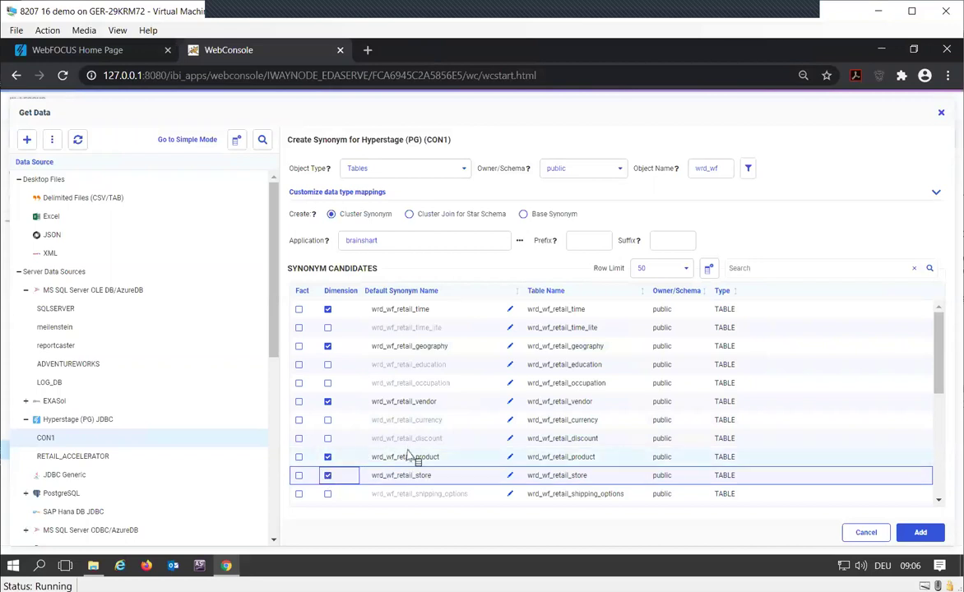
# Mark the retail customer table as Dimension and wrd_wf_retail_sales as Fact.
pyautogui.scroll(-1, 533, 459)
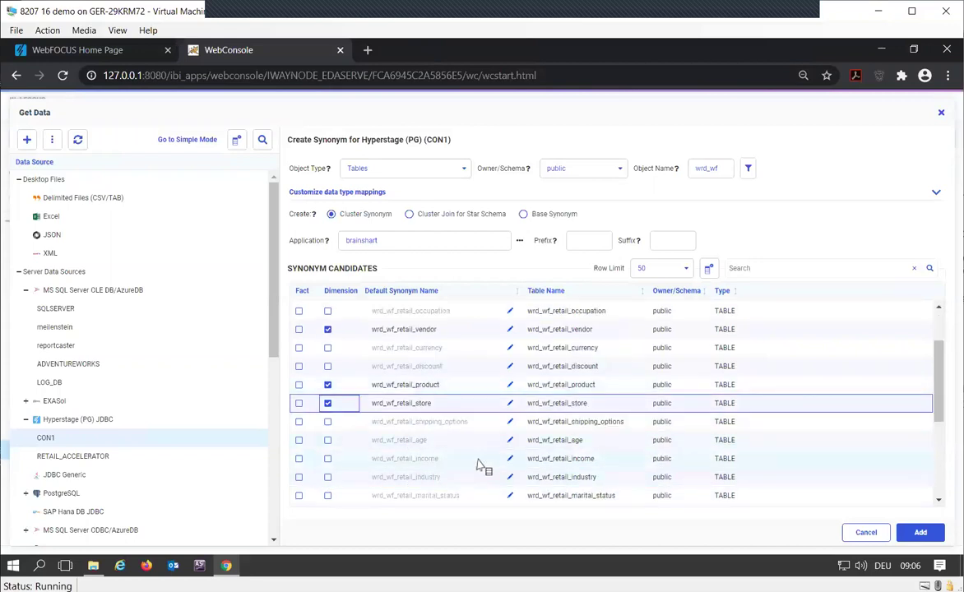
pyautogui.scroll(-1, 483, 465)
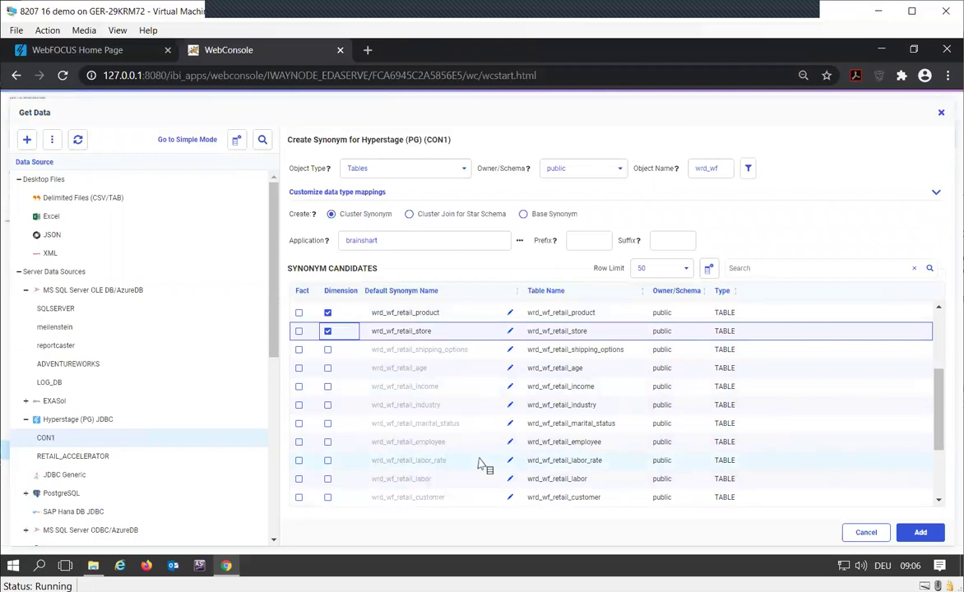
pyautogui.scroll(-1, 399, 445)
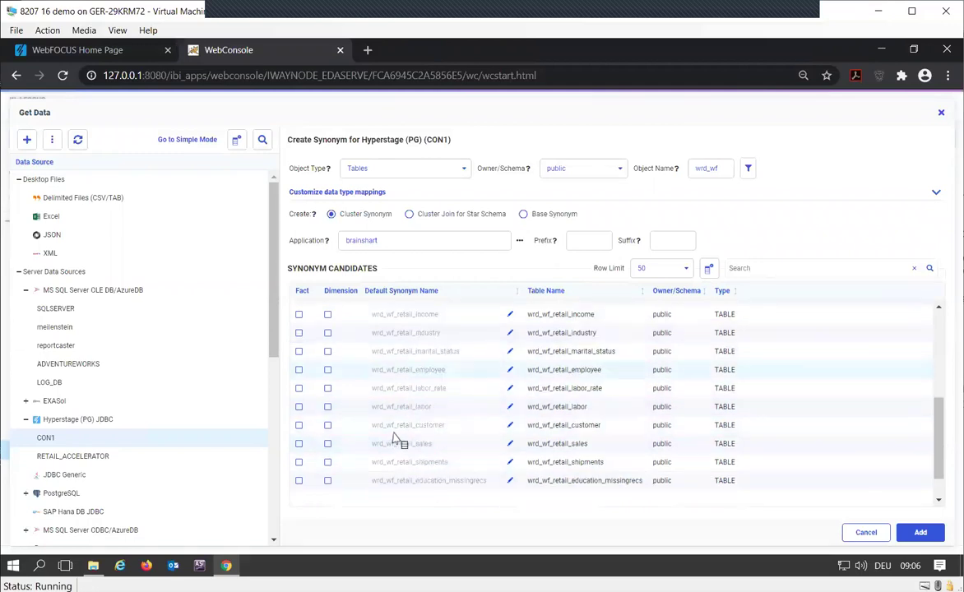
pyautogui.click(328, 425)
pyautogui.scroll(2, 386, 432)
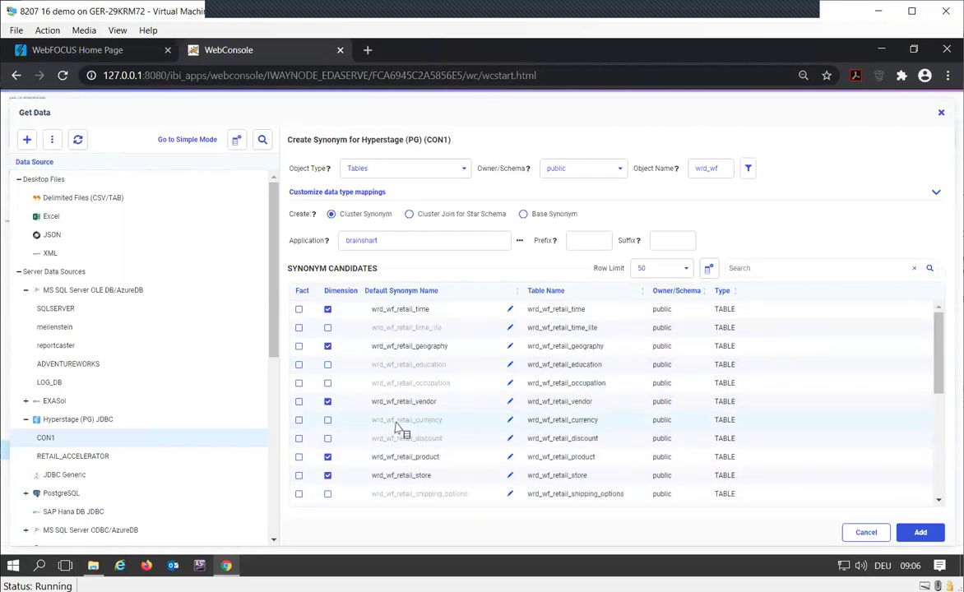
pyautogui.scroll(-2, 486, 423)
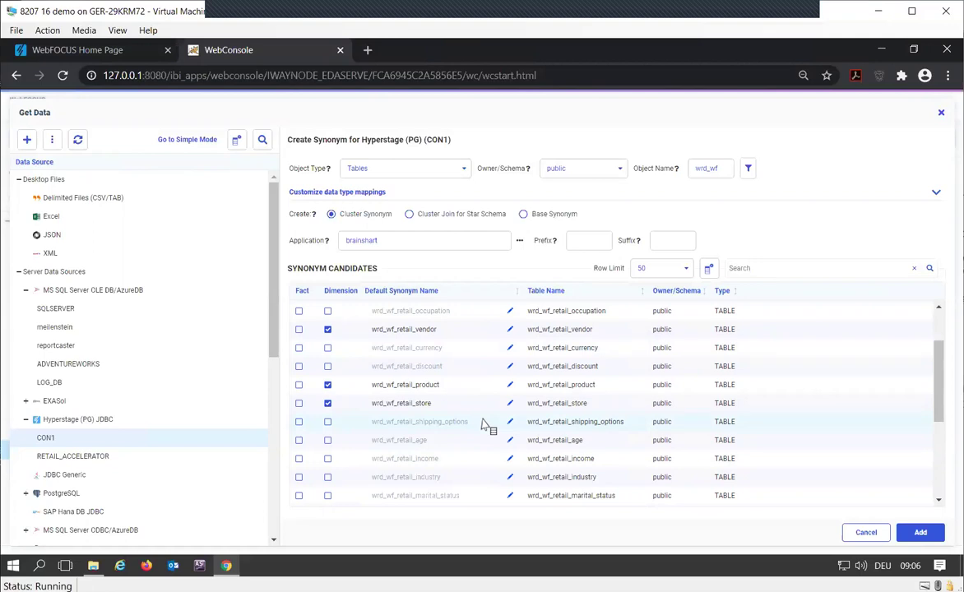
pyautogui.scroll(-4, 485, 423)
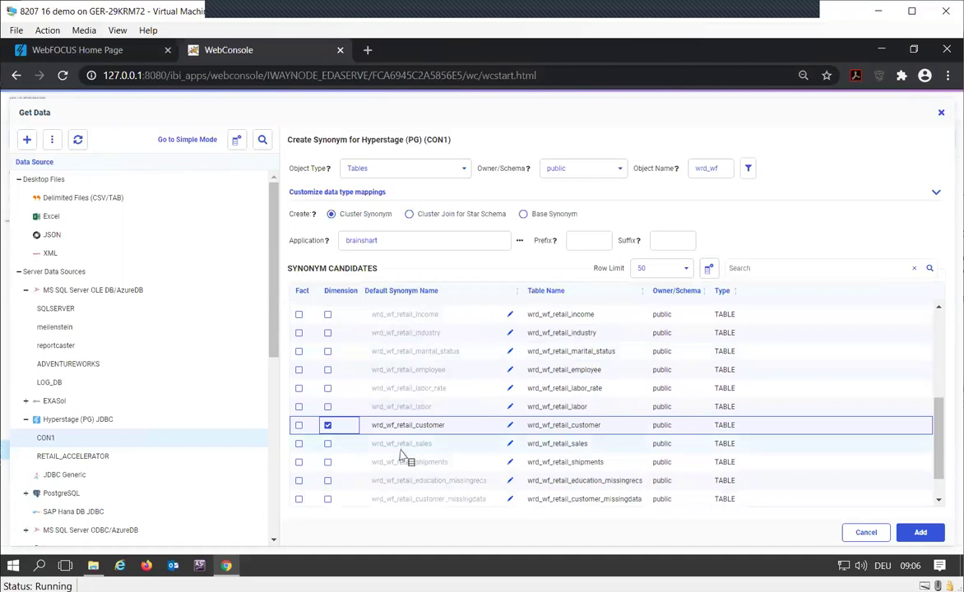
pyautogui.click(299, 444)
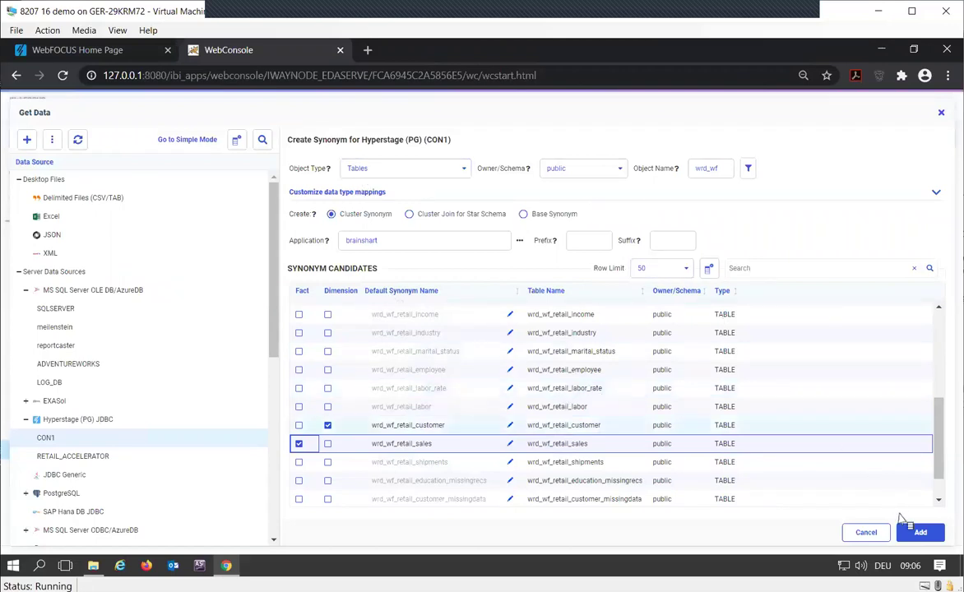
# Add the wrd_wf_retail_sales_cls cluster synonym and enlarge its business view join diagram.
pyautogui.click(922, 534)
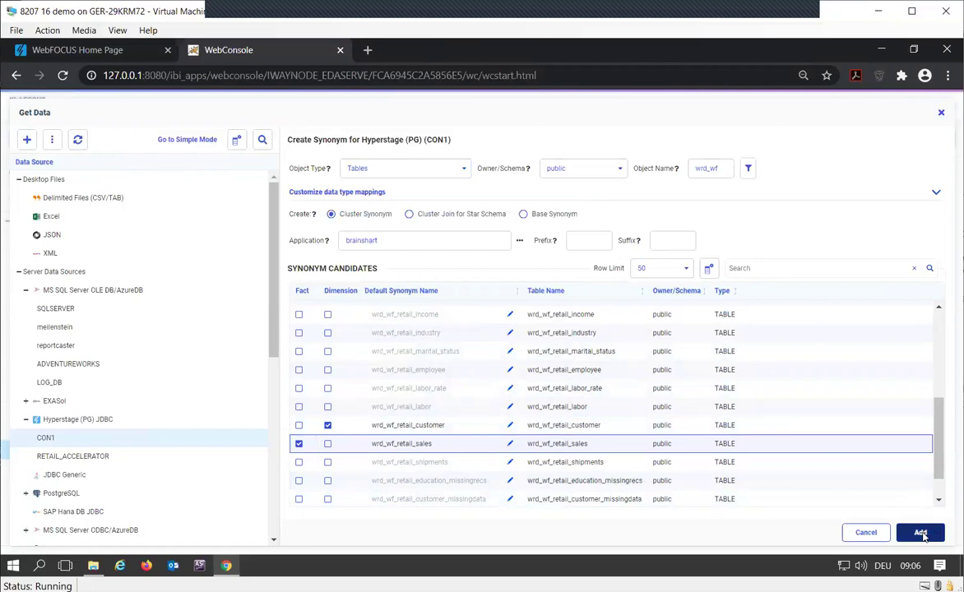
pyautogui.click(921, 533)
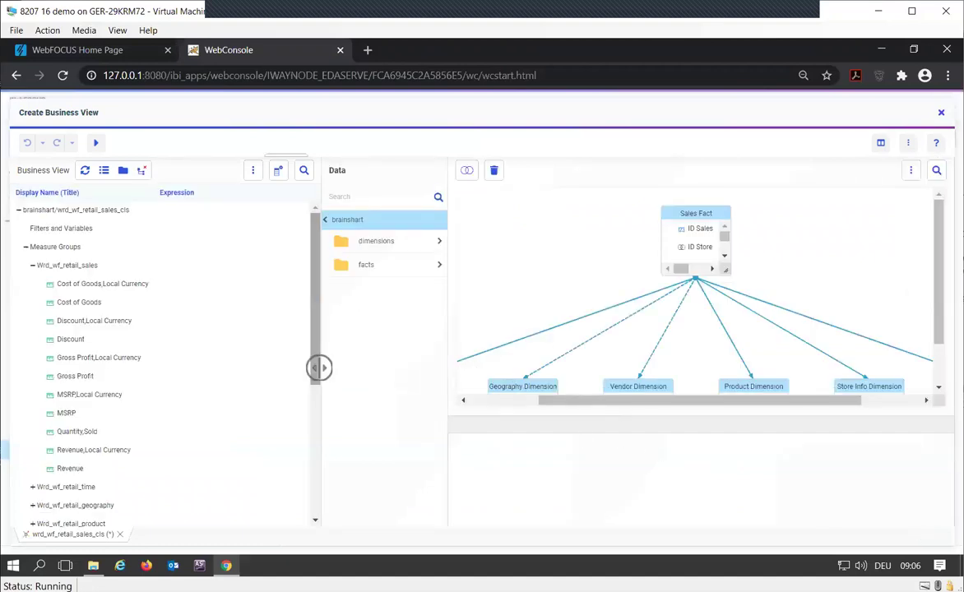
pyautogui.moveTo(318, 371); pyautogui.dragTo(216, 369)
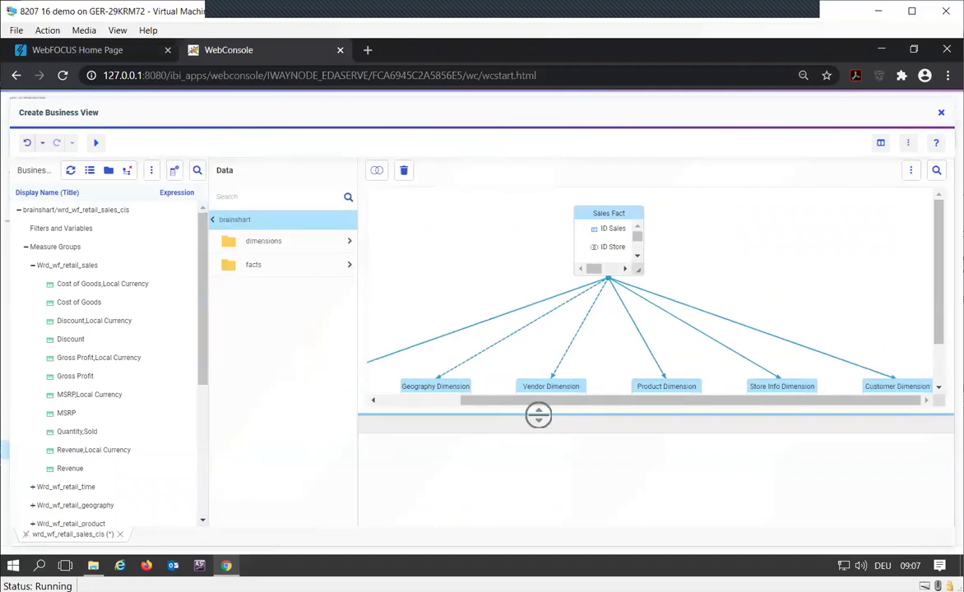
pyautogui.moveTo(538, 414); pyautogui.dragTo(519, 502)
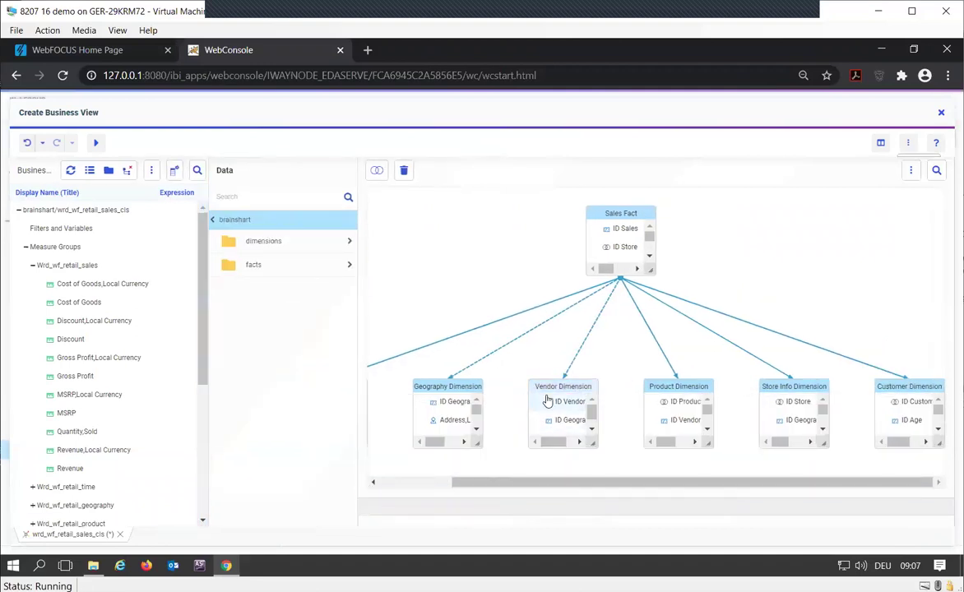